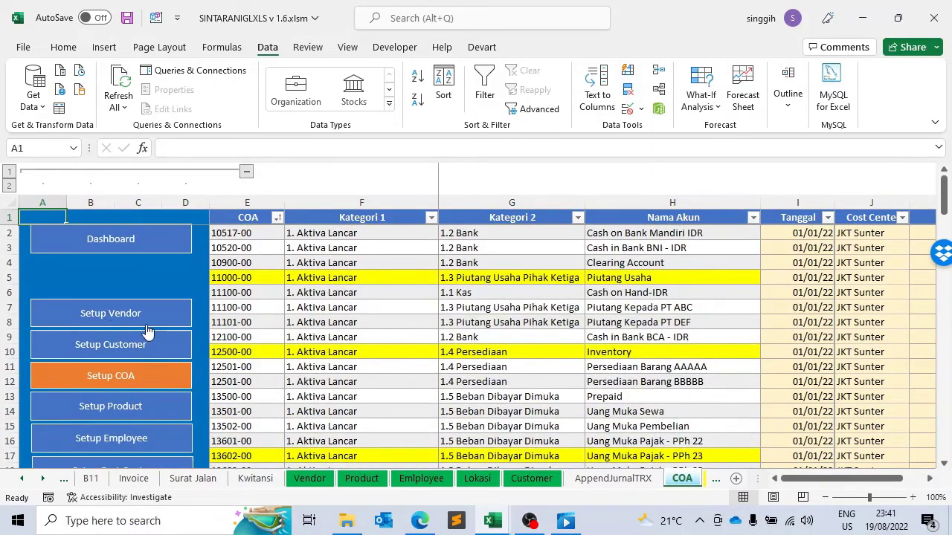
# Step: Open the product setup sheet and slightly widen the Item Type column of the Master Product table
pyautogui.click(134, 410)
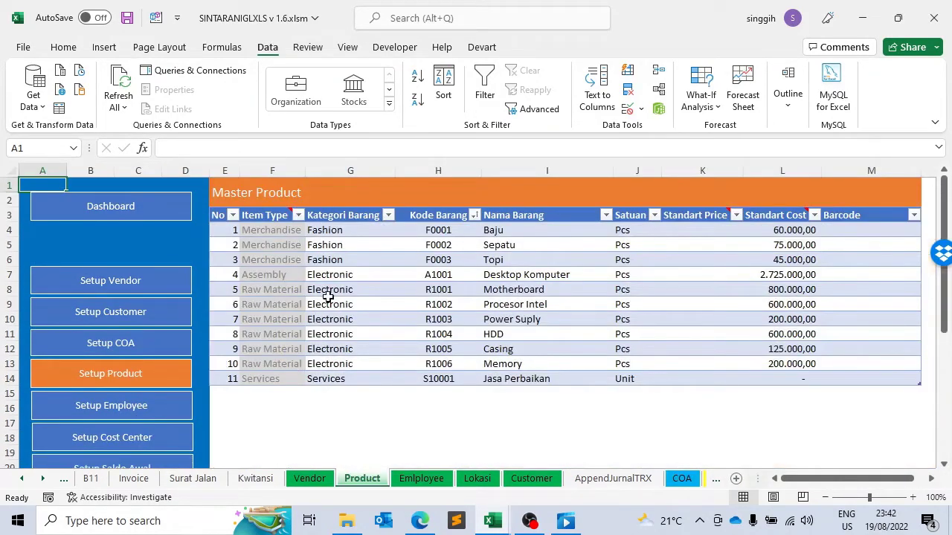
pyautogui.click(279, 241)
pyautogui.click(256, 232)
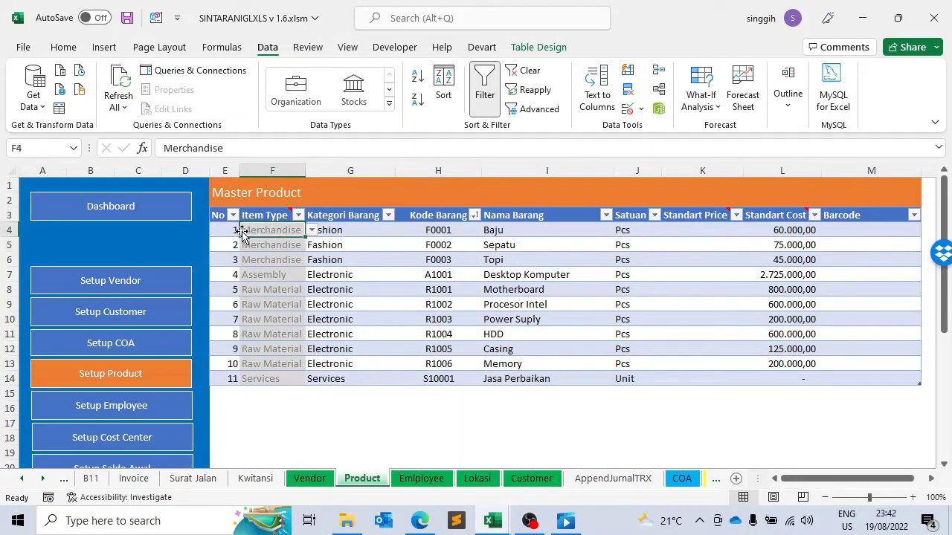
pyautogui.click(290, 259)
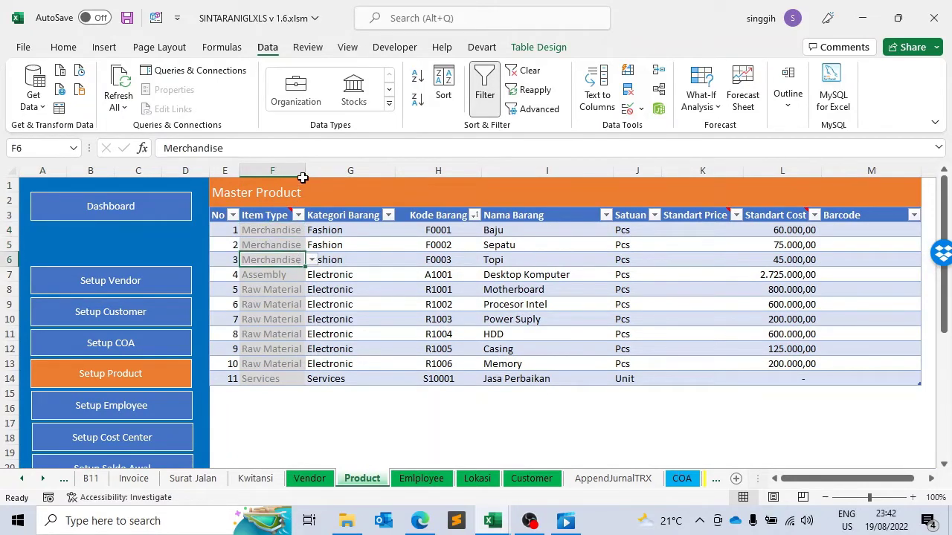
pyautogui.moveTo(305, 171); pyautogui.dragTo(310, 171)
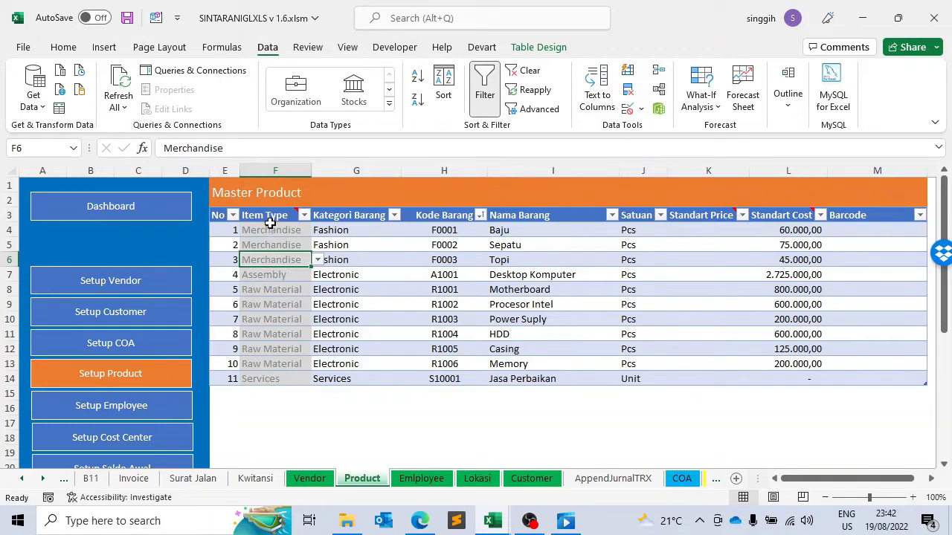
pyautogui.click(221, 216)
pyautogui.click(219, 229)
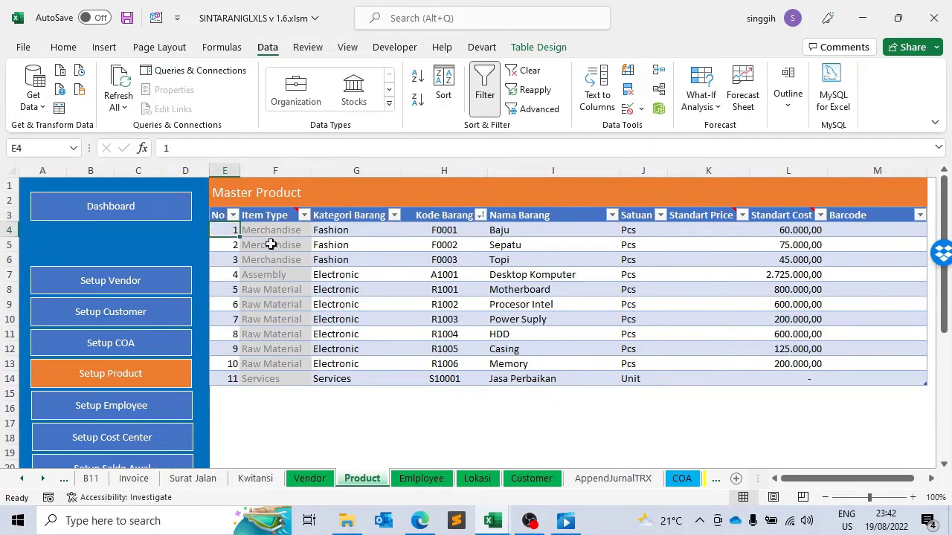
pyautogui.click(269, 230)
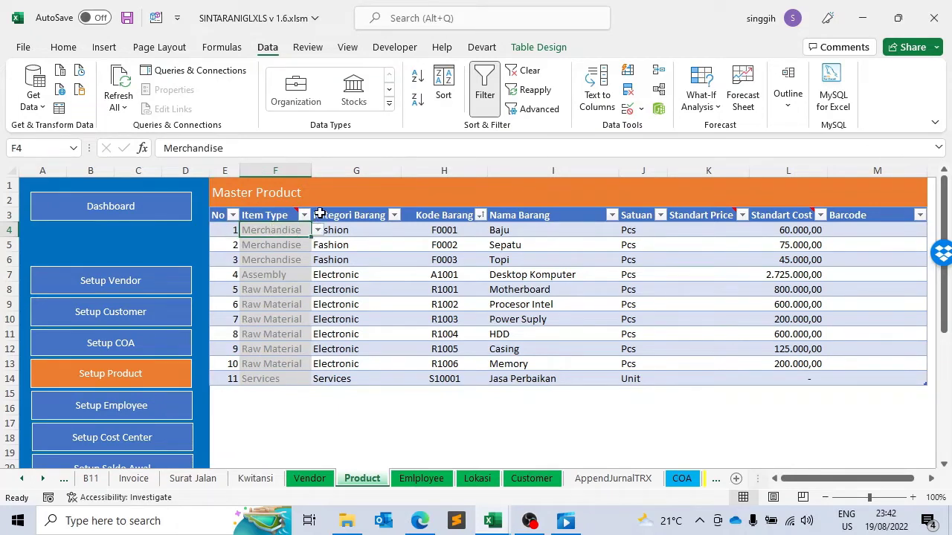
pyautogui.moveTo(312, 171); pyautogui.dragTo(314, 174)
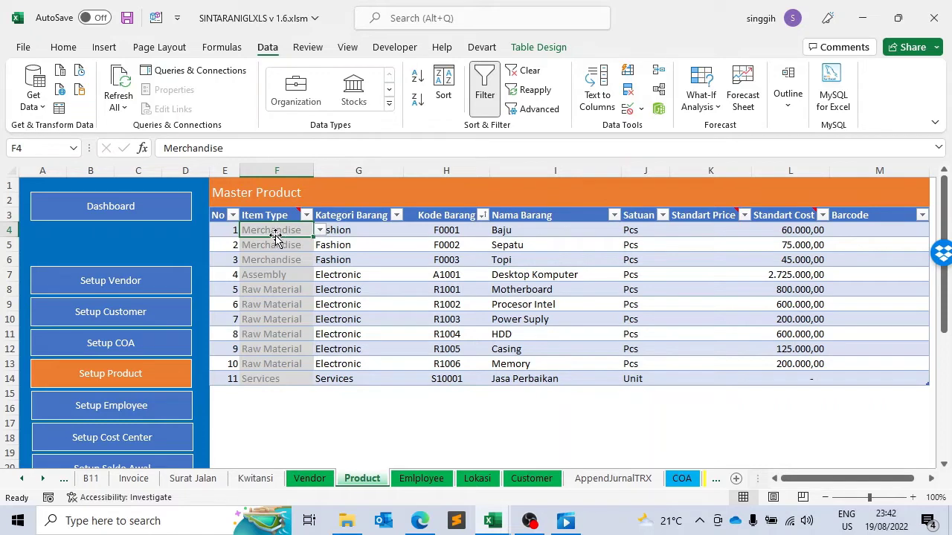
# Step: Review the Item Type choices available for the first product, Baju, without changing its type
pyautogui.click(320, 232)
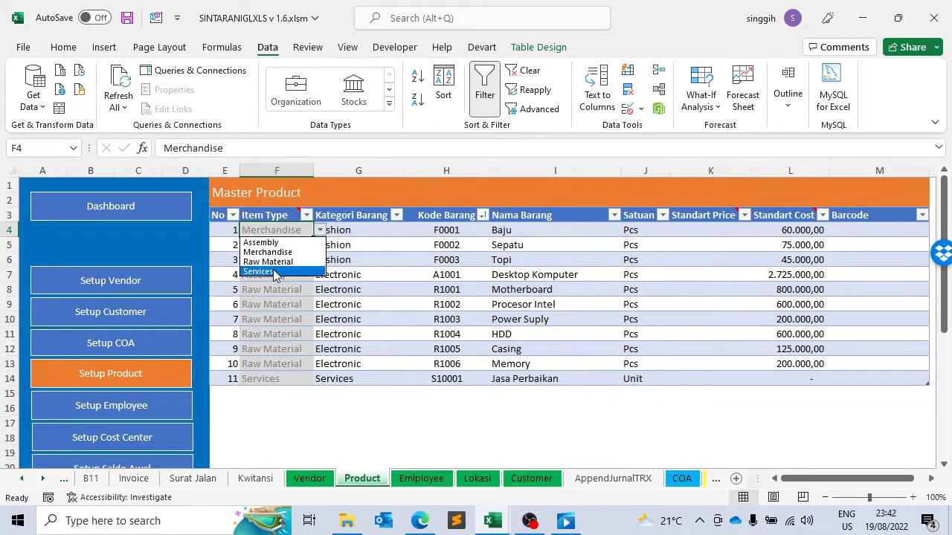
pyautogui.click(282, 231)
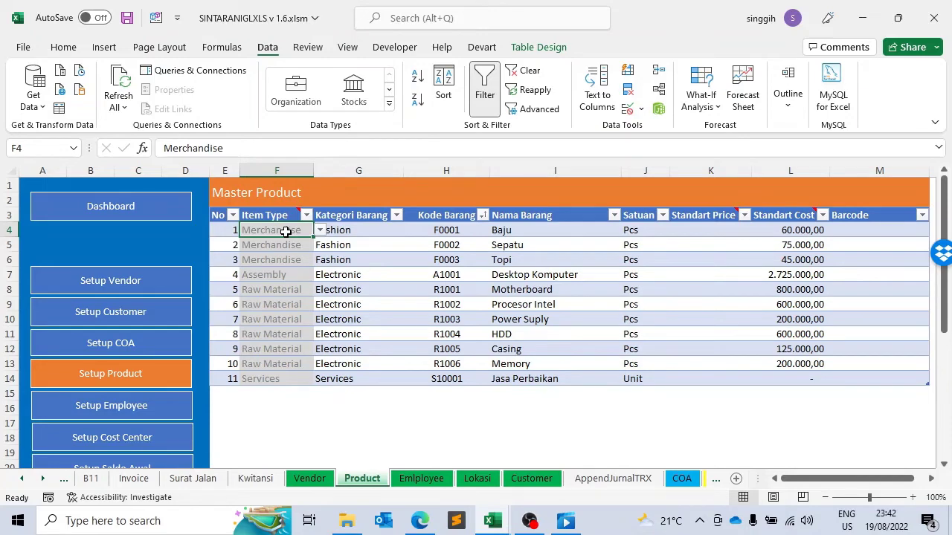
pyautogui.click(319, 230)
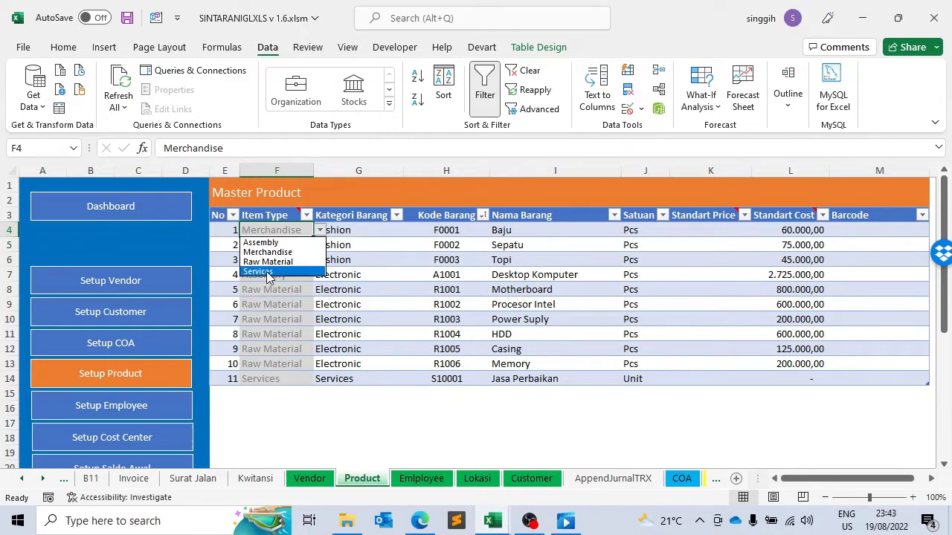
pyautogui.click(336, 235)
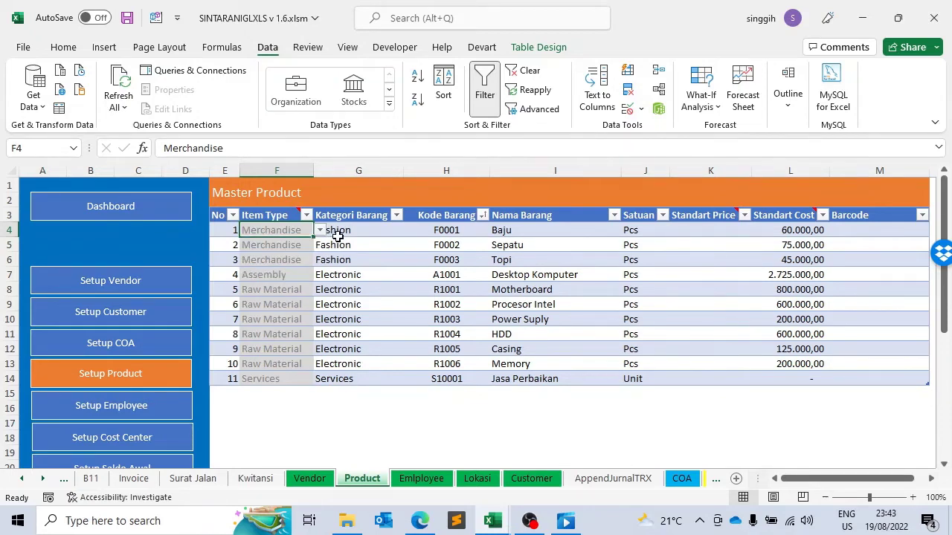
# Step: Examine the category, item code, name, unit, standard price and standard cost fields of the first products in the Master Product table
pyautogui.click(342, 233)
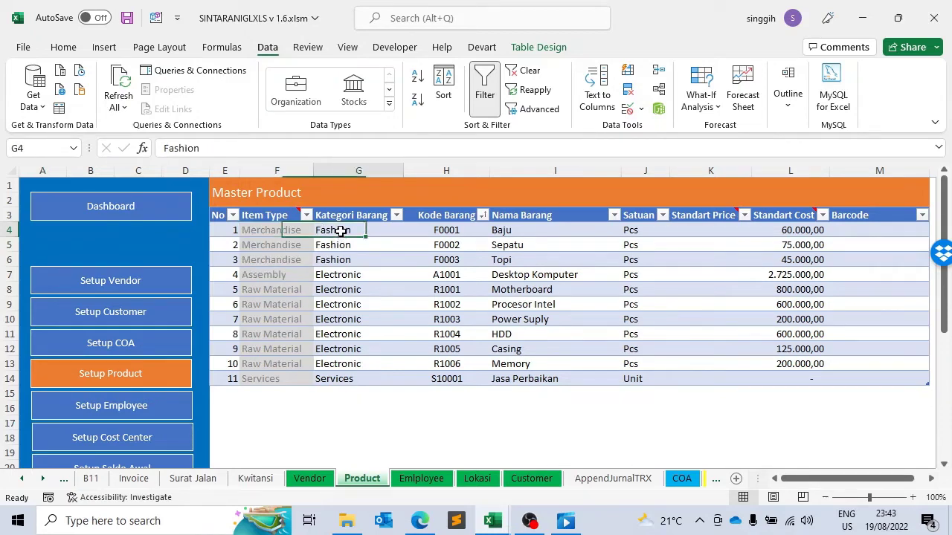
pyautogui.click(260, 234)
pyautogui.click(359, 231)
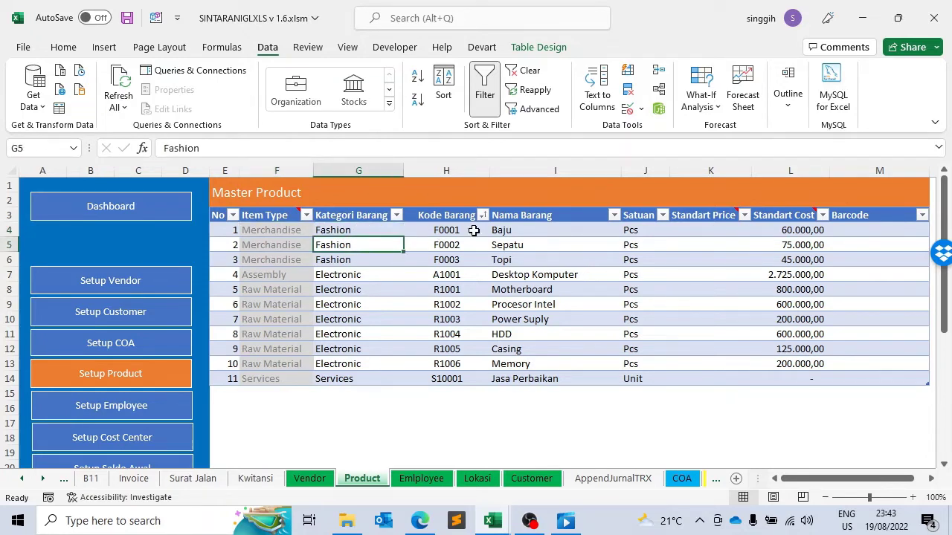
pyautogui.click(450, 243)
pyautogui.click(450, 244)
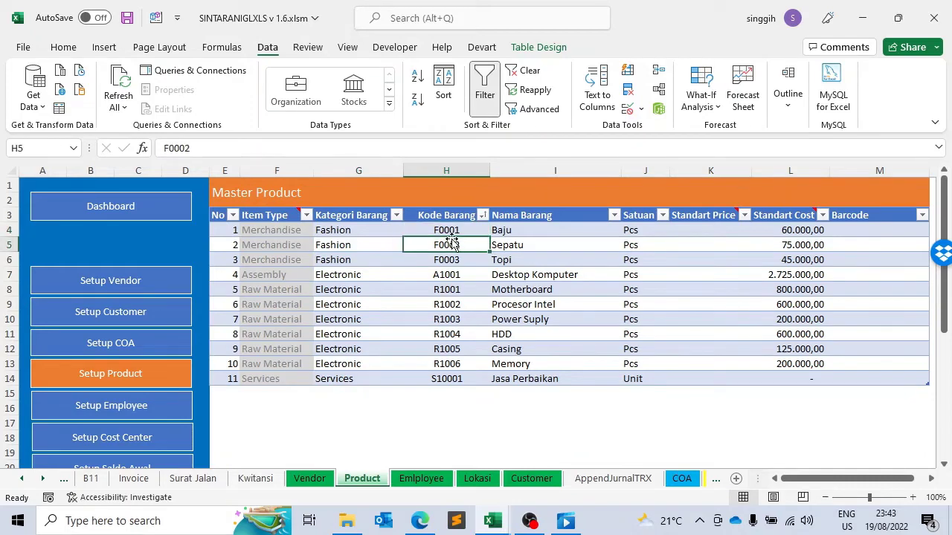
pyautogui.click(444, 231)
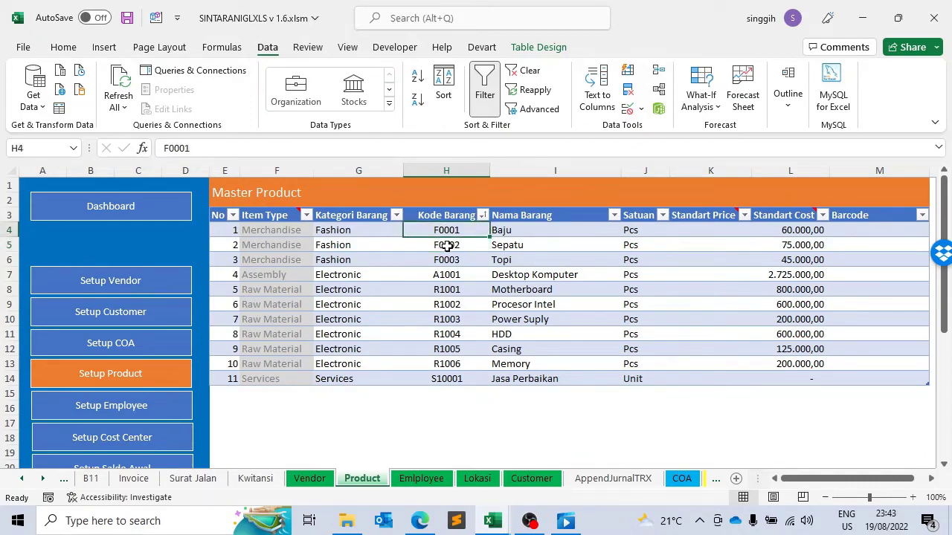
pyautogui.click(446, 246)
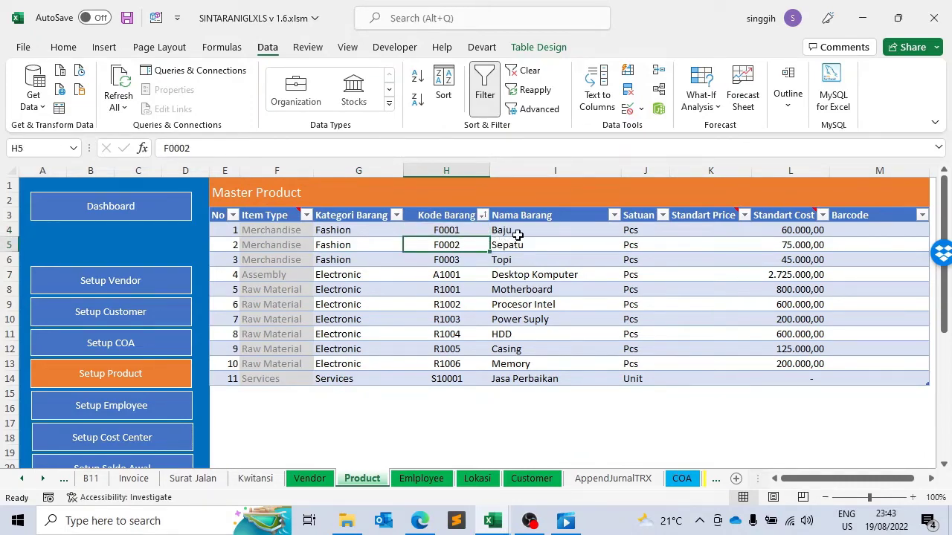
pyautogui.click(557, 235)
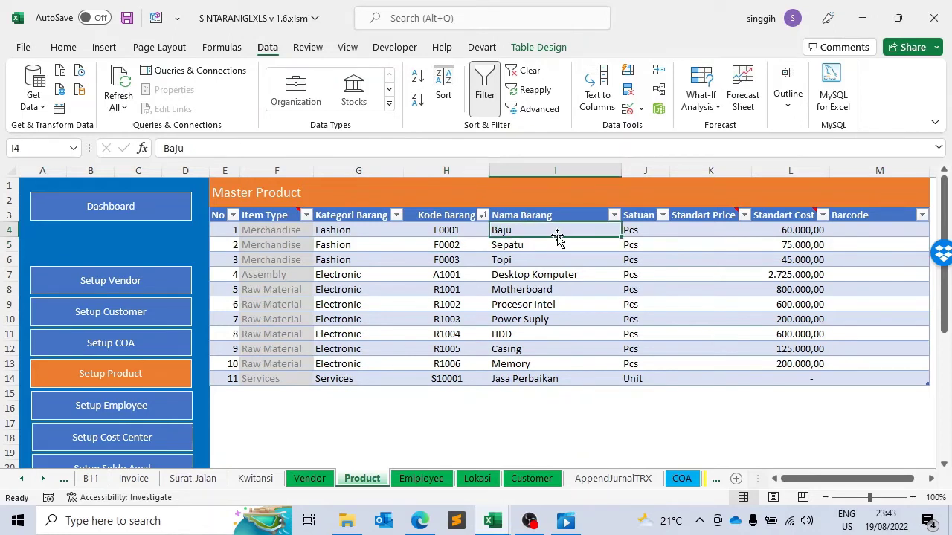
pyautogui.click(650, 232)
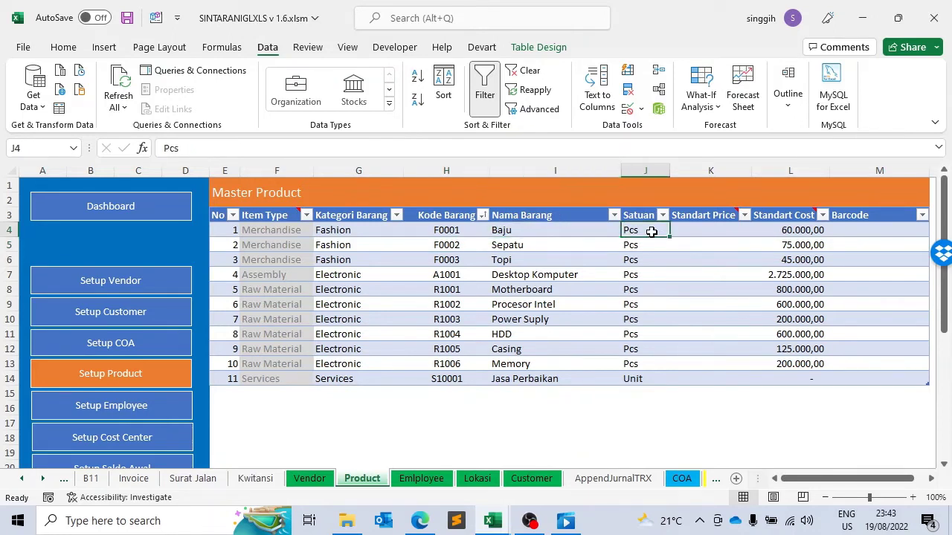
pyautogui.click(712, 232)
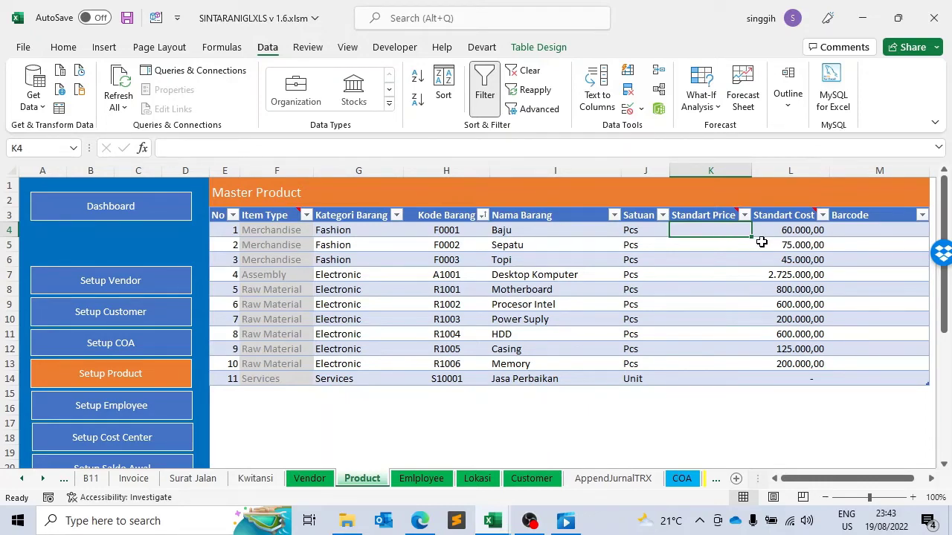
pyautogui.click(786, 233)
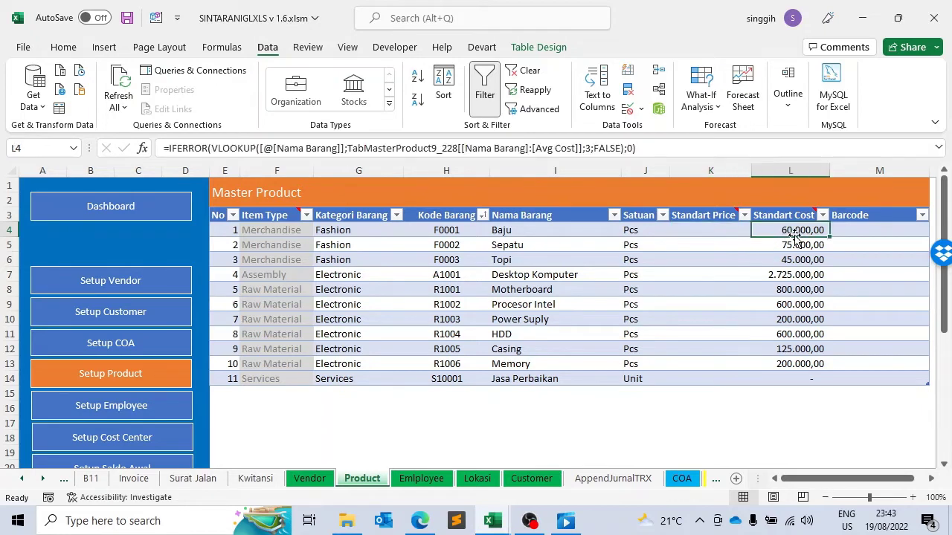
pyautogui.click(694, 229)
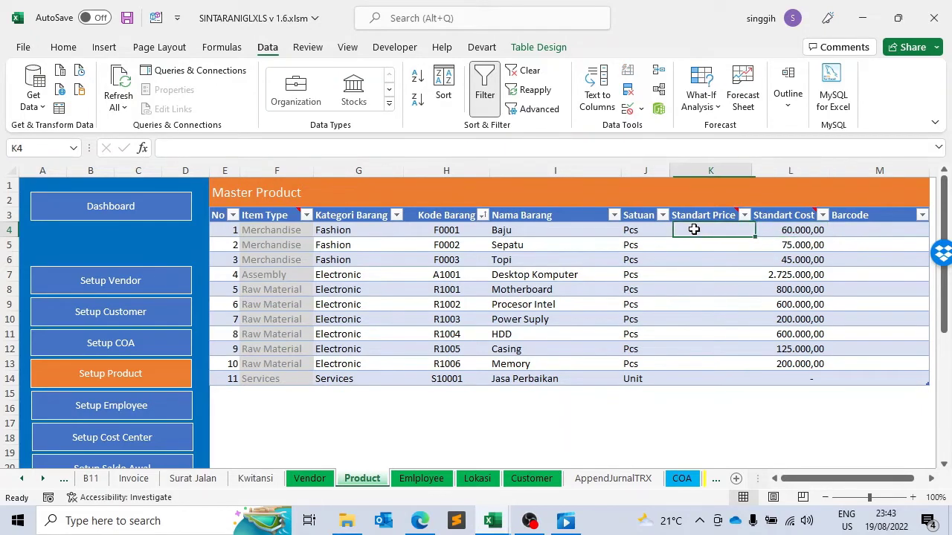
pyautogui.click(782, 231)
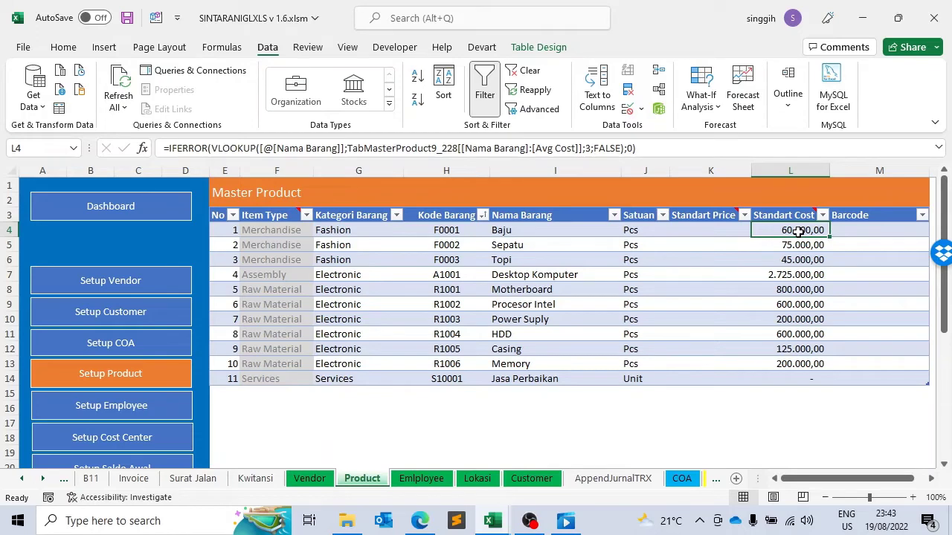
# Step: Inspect the Standart Cost formula and the Barcode field in the Baju row
pyautogui.press('Right')
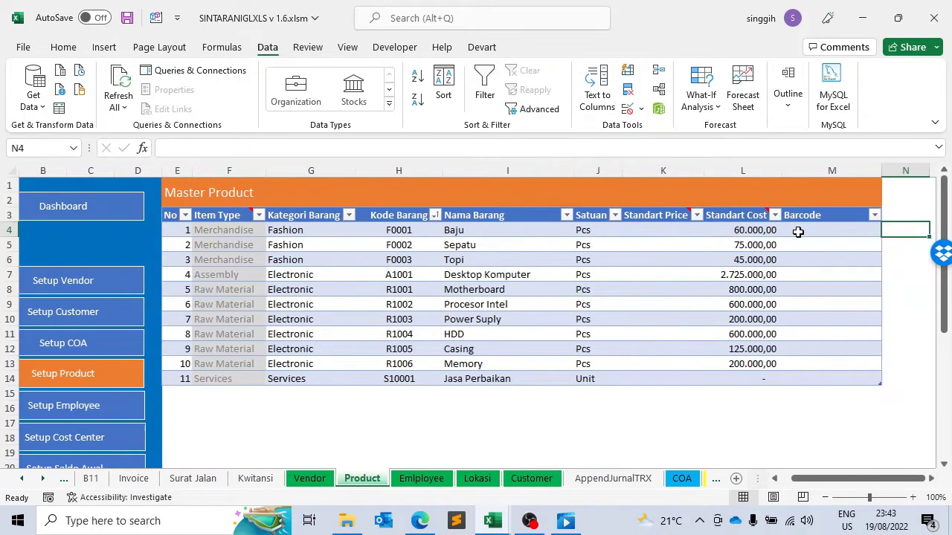
pyautogui.press('Left')
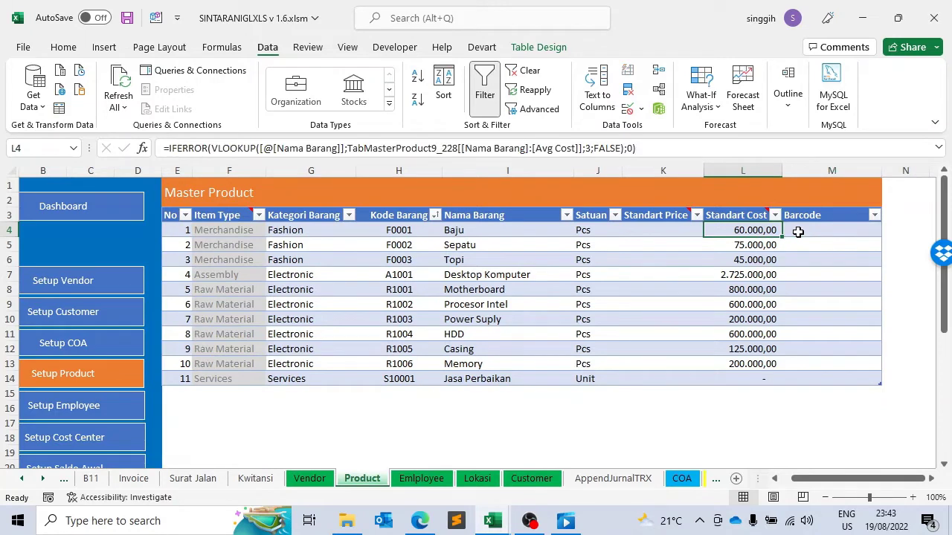
pyautogui.press('Right')
pyautogui.press('Left')
pyautogui.press('Right')
pyautogui.press('Left')
pyautogui.press('Right')
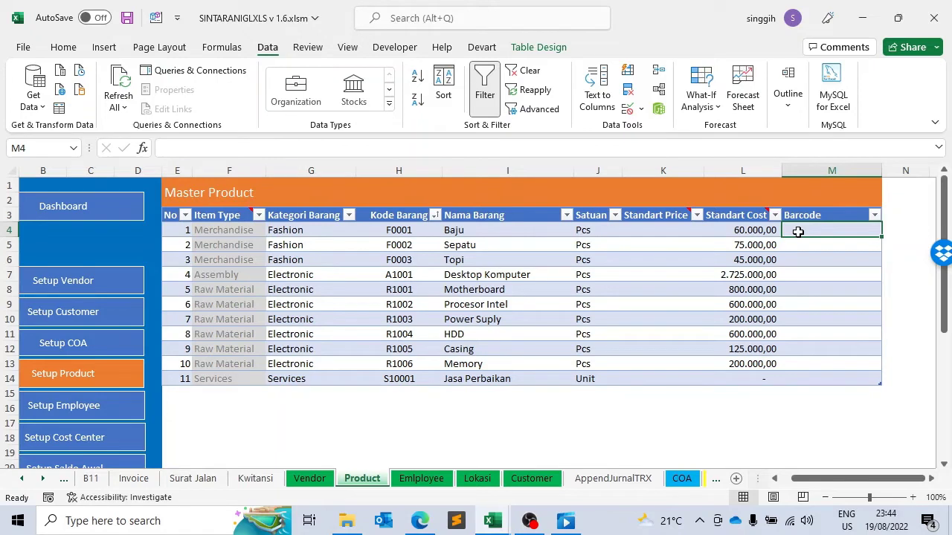
# Step: Compare the item types and categories of the three fashion products with those of the Desktop Komputer row
pyautogui.press('Left')
pyautogui.press('Left')
pyautogui.press('Left')
pyautogui.press('Left')
pyautogui.press('Left')
pyautogui.press('Left')
pyautogui.press('Left')
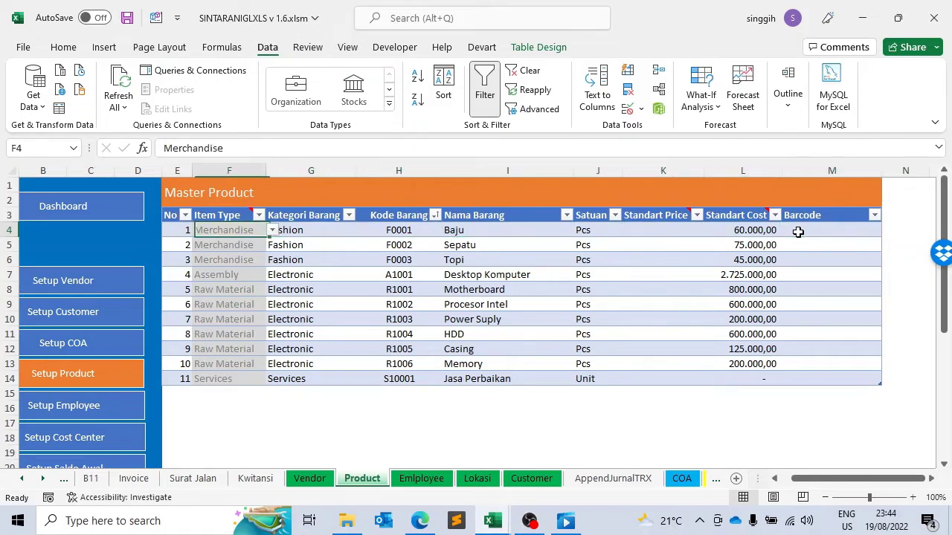
pyautogui.press('Right')
pyautogui.press('Left')
pyautogui.press('Right')
pyautogui.press('Down')
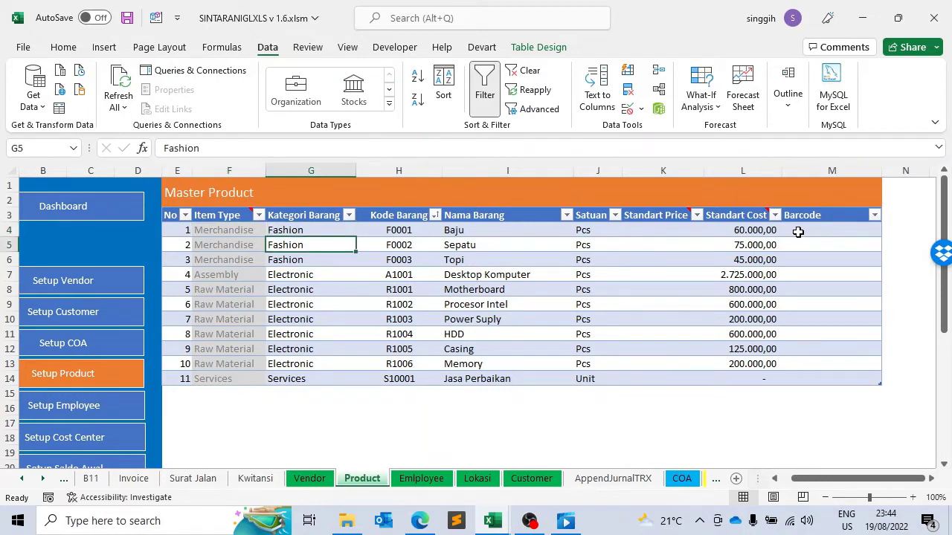
pyautogui.press('Down')
pyautogui.press('Down')
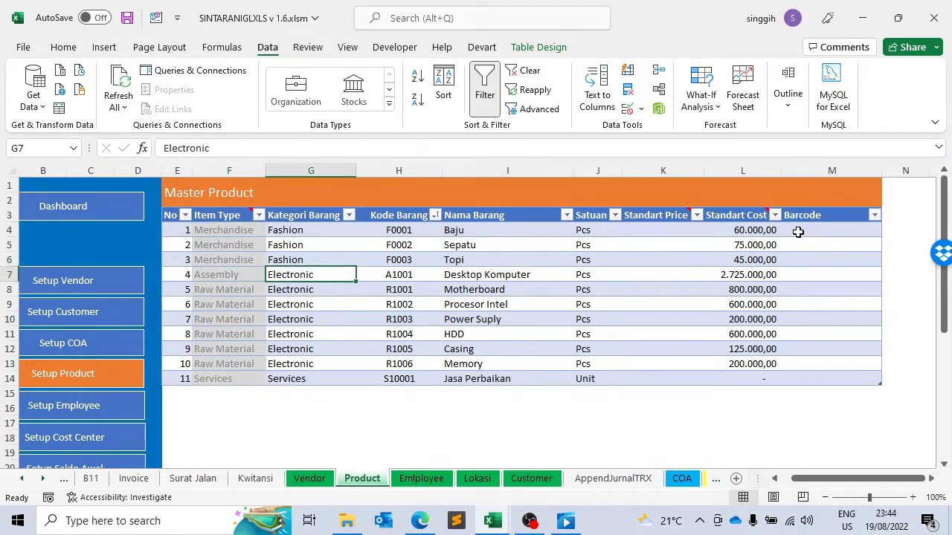
pyautogui.press('Left')
pyautogui.press('Right')
pyautogui.press('Up')
pyautogui.press('Up')
pyautogui.press('Up')
pyautogui.press('Down')
pyautogui.press('Down')
pyautogui.press('Down')
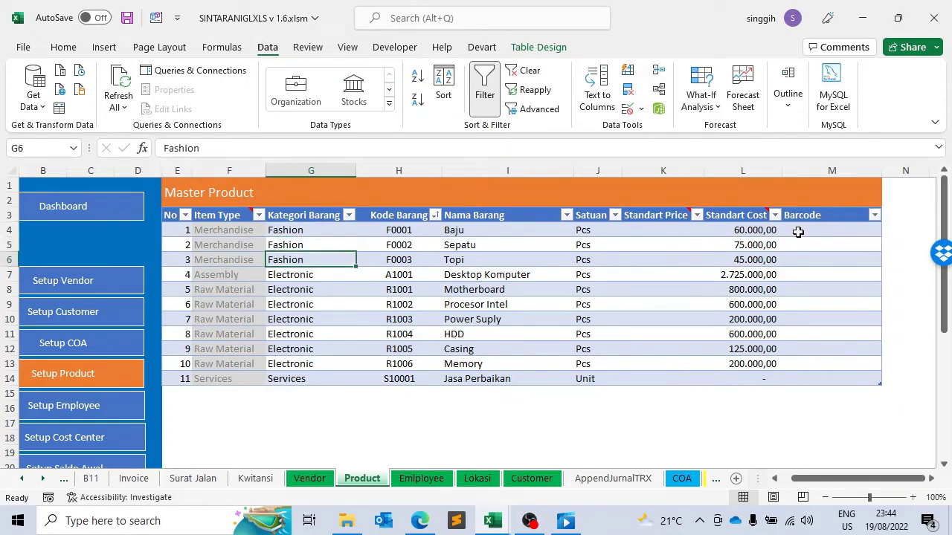
# Step: Examine the item code, name, unit and standard price fields of the Desktop Komputer row
pyautogui.press('Right')
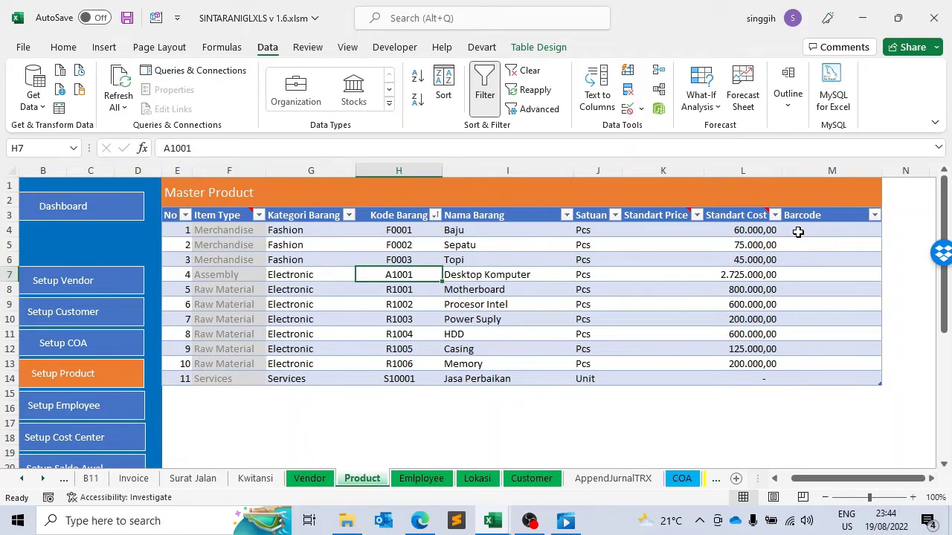
pyautogui.press('Right')
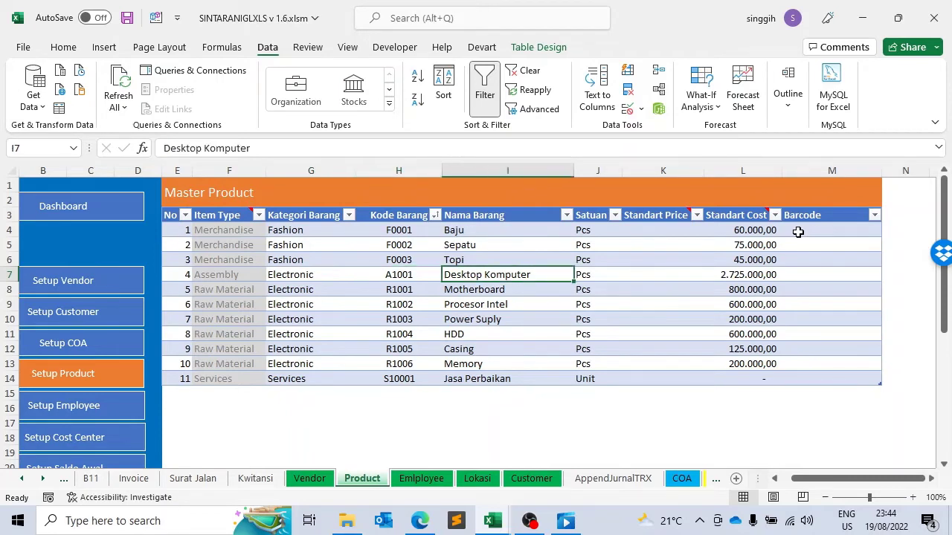
pyautogui.press('Right')
pyautogui.press('Right')
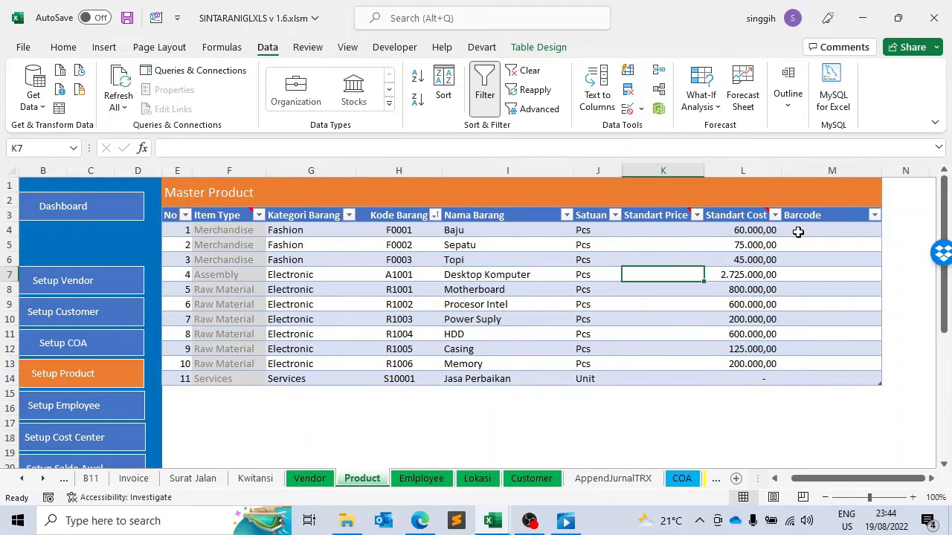
pyautogui.press('Left')
pyautogui.press('Left')
pyautogui.press('Left')
pyautogui.press('Left')
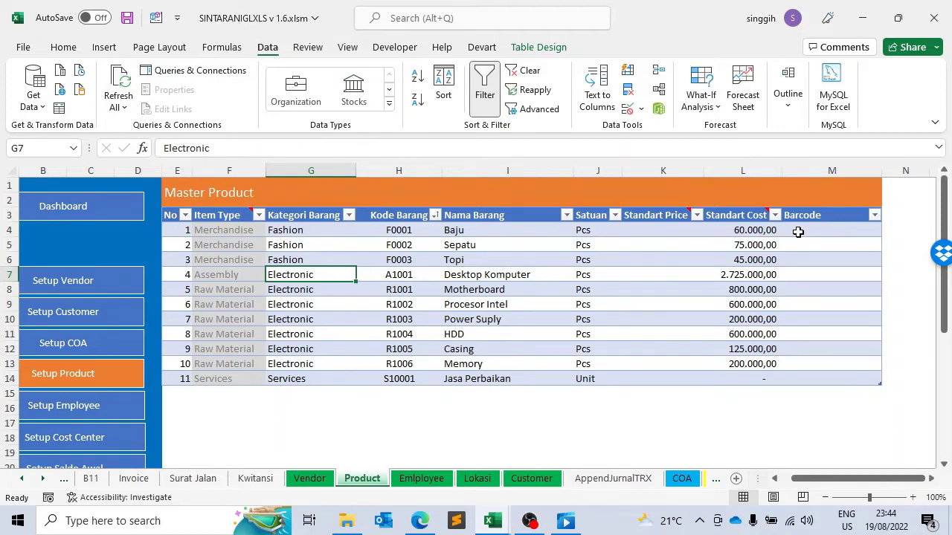
# Step: Select the Baju row's cells from Item Type through Nama Barang (F4:I4)
pyautogui.press('Left')
pyautogui.press('Up')
pyautogui.press('Up')
pyautogui.press('Up')
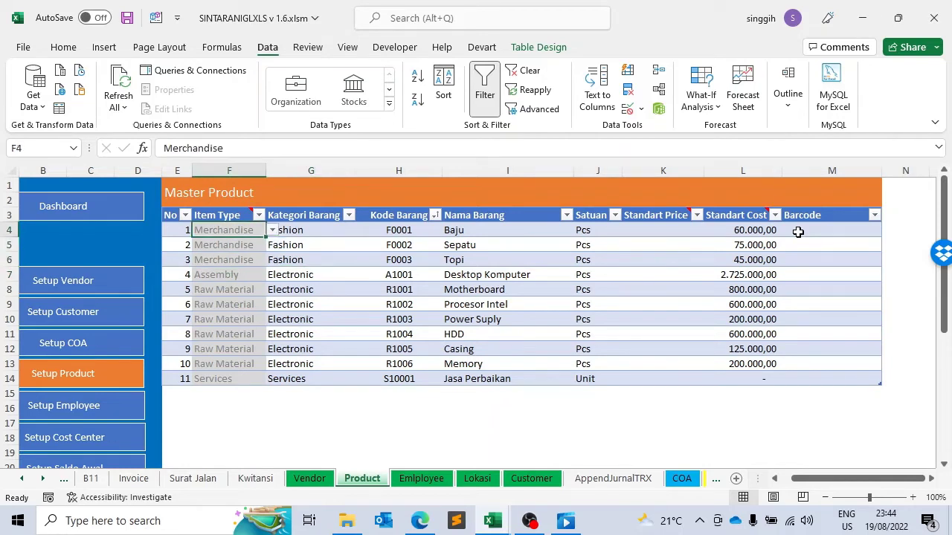
pyautogui.hotkey('shift', 'Right')
pyautogui.hotkey('shift', 'Right')
pyautogui.hotkey('shift', 'Right')
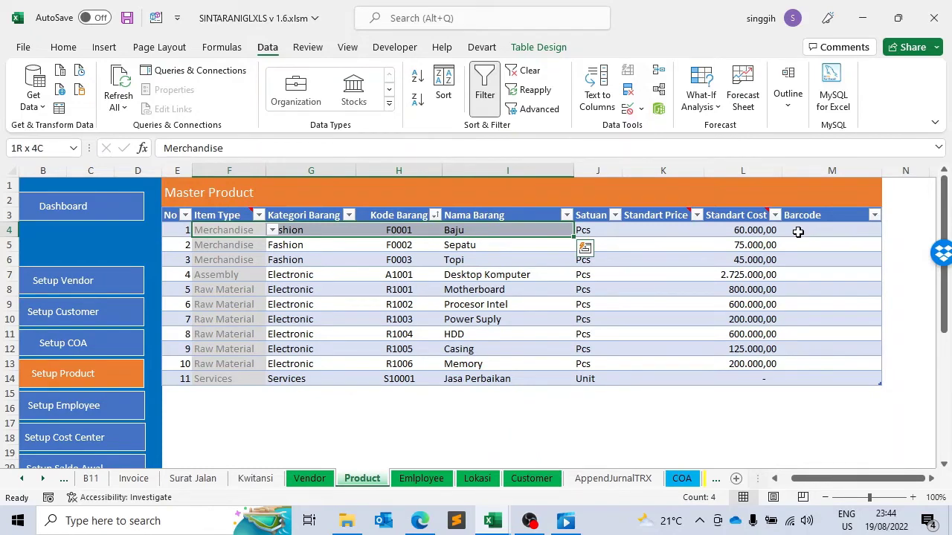
# Step: Clear the product entries from Item Type through Satuan in all eleven rows (F4:J14)
pyautogui.hotkey('shift', 'Right')
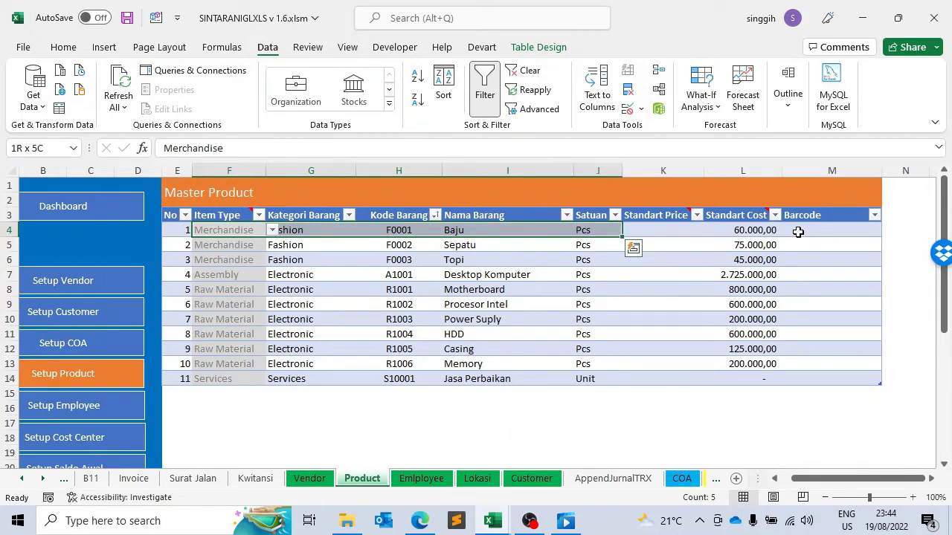
pyautogui.hotkey('shift', 'Down')
pyautogui.hotkey('shift', 'Down')
pyautogui.hotkey('shift', 'Down')
pyautogui.hotkey('shift', 'Down')
pyautogui.hotkey('shift', 'Down')
pyautogui.hotkey('shift', 'Down')
pyautogui.hotkey('shift', 'Down')
pyautogui.hotkey('shift', 'Down')
pyautogui.hotkey('shift', 'Down')
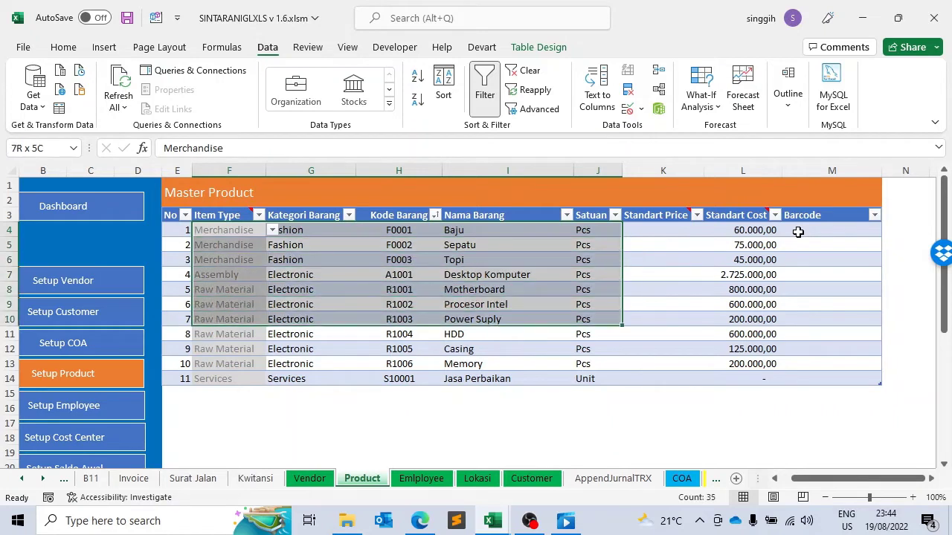
pyautogui.hotkey('shift', 'Down')
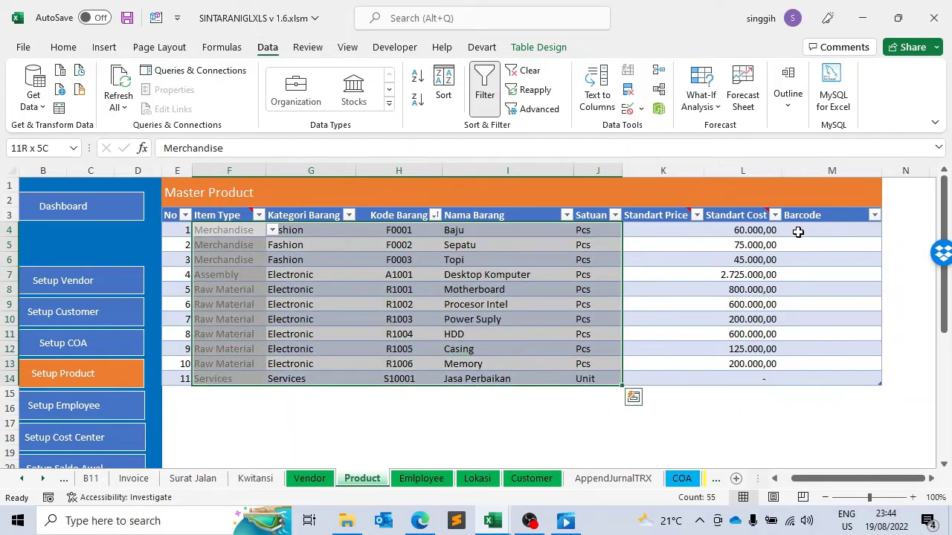
pyautogui.press('Delete')
pyautogui.press('Left')
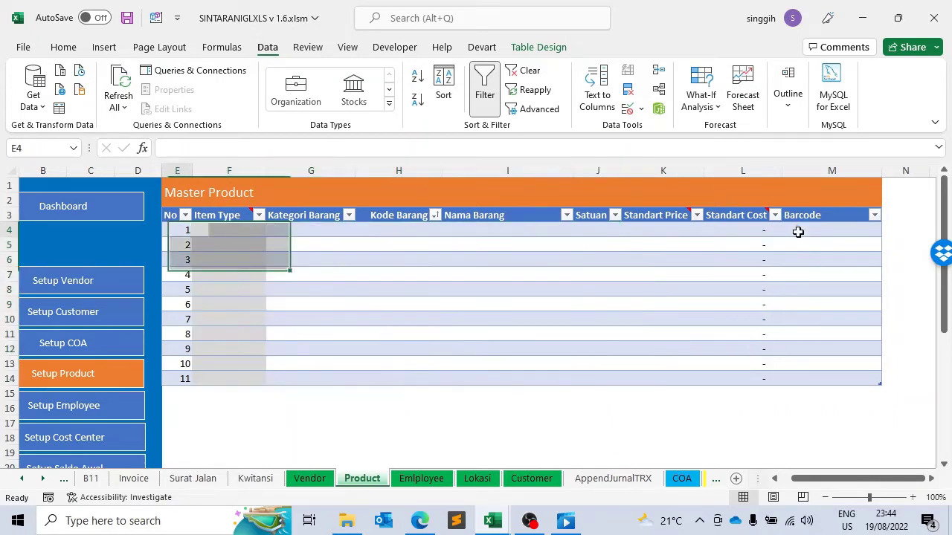
# Step: Set the first product row's item type to Merchandise and its category to Fashion
pyautogui.press('Right')
pyautogui.press('Right')
pyautogui.press('Left')
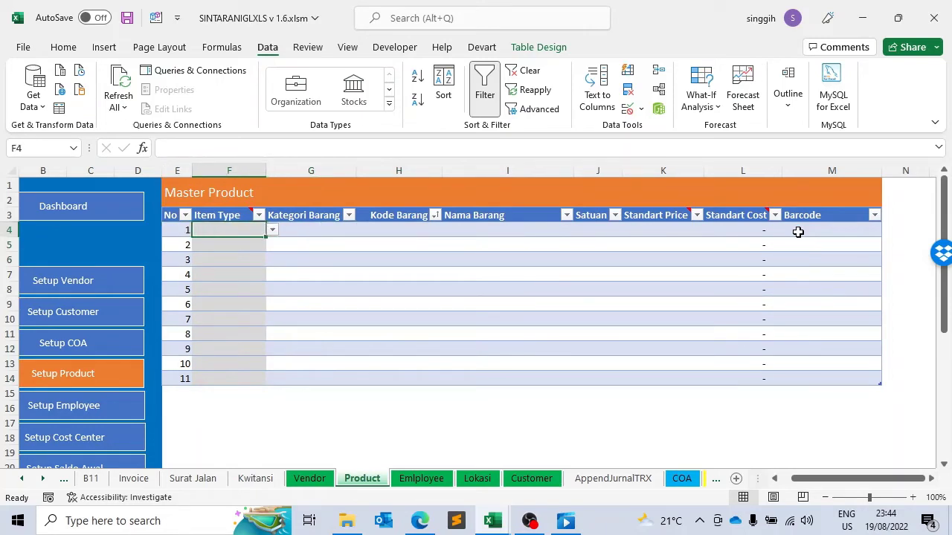
pyautogui.click(273, 232)
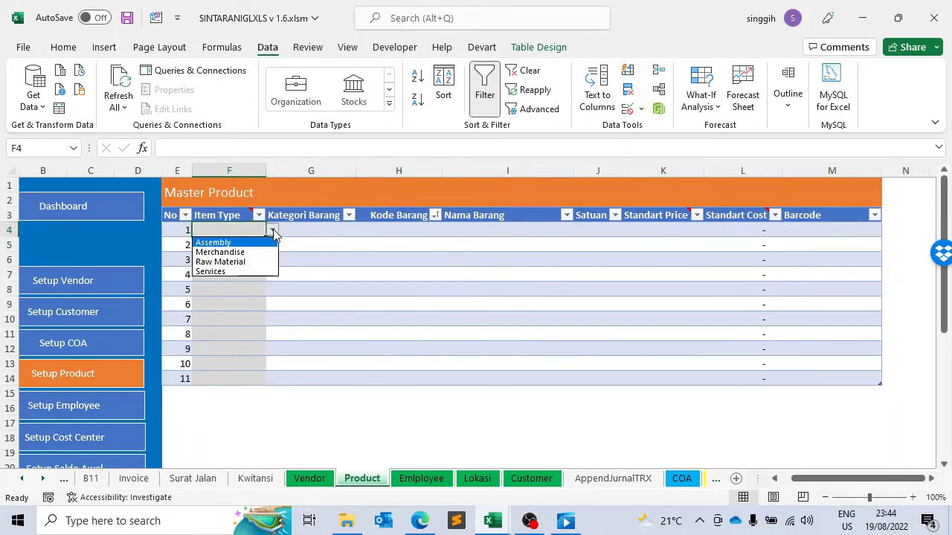
pyautogui.click(228, 254)
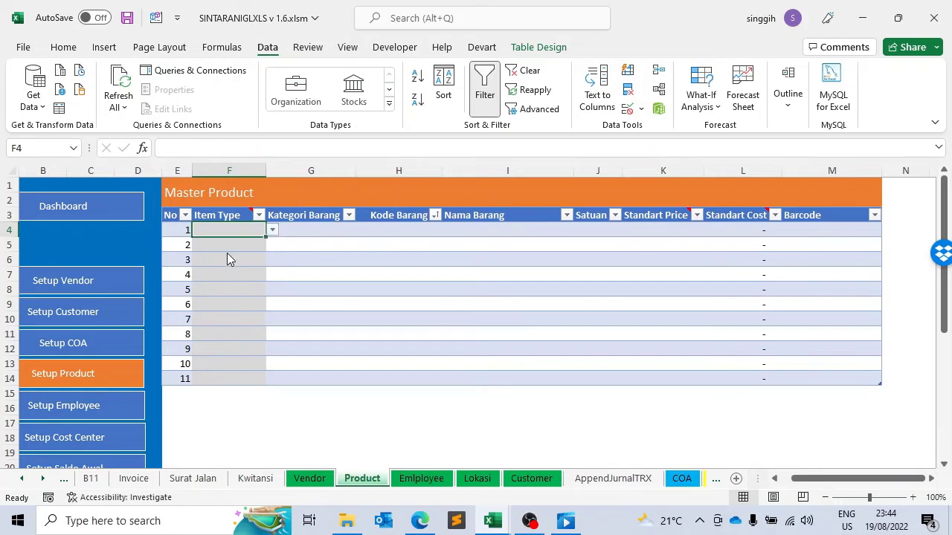
pyautogui.click(312, 231)
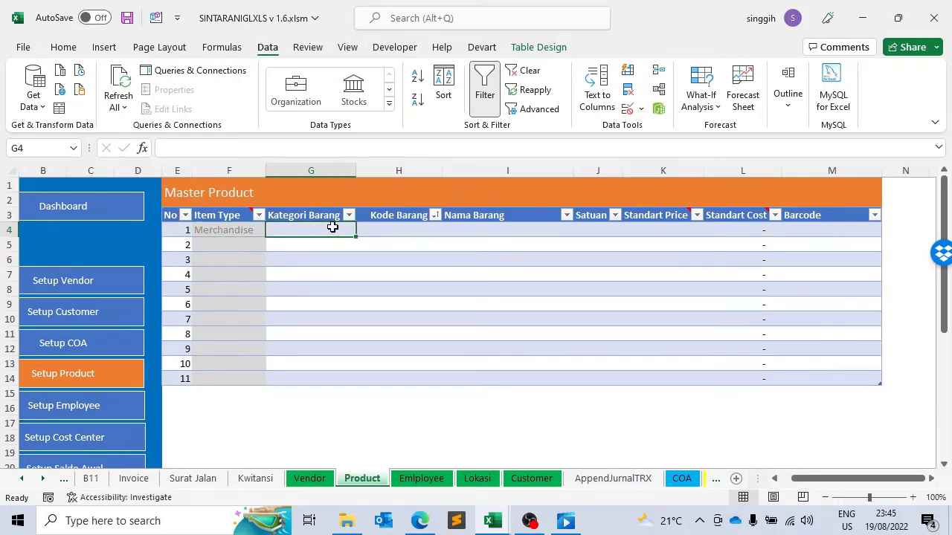
pyautogui.write('F')
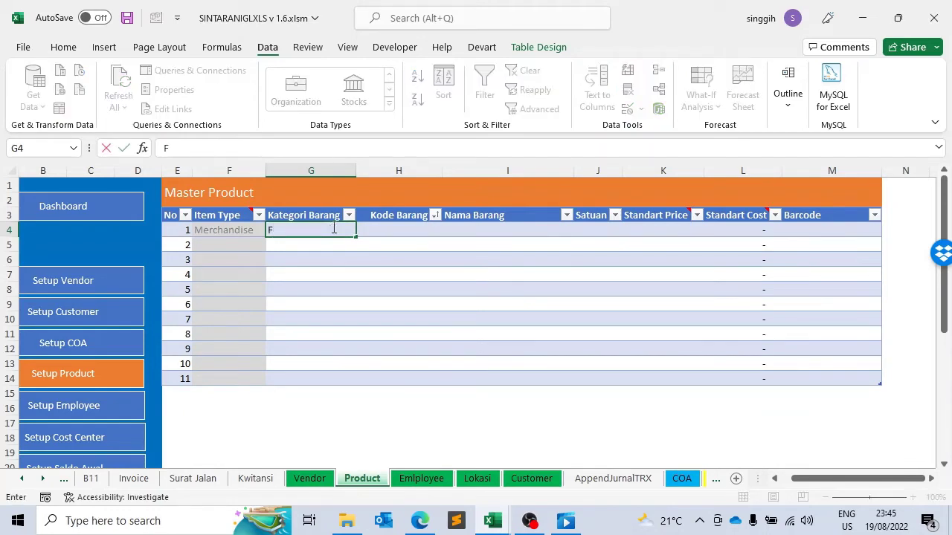
pyautogui.write('ashion')
pyautogui.press('Tab')
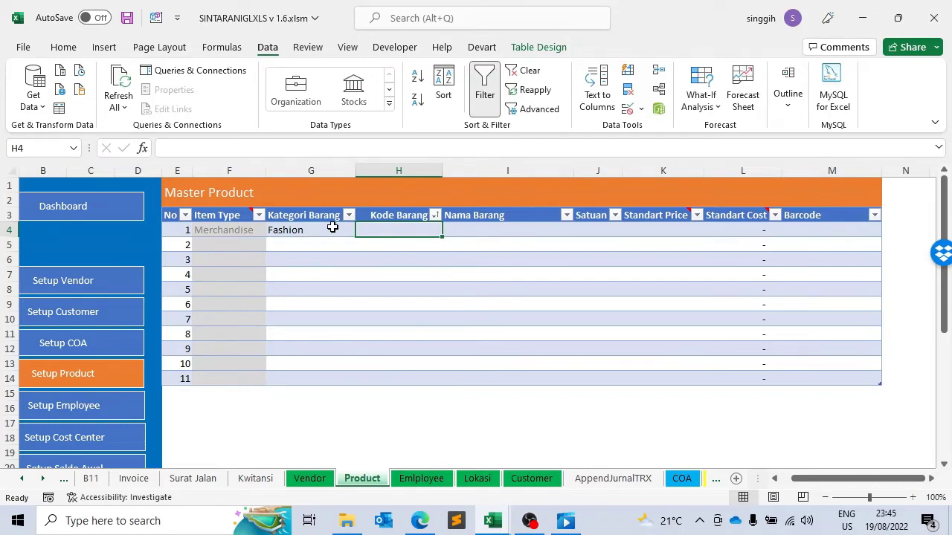
# Step: Complete the first product row with item code A12324324, name Sepatu and unit Pcs
pyautogui.write('A12324324')
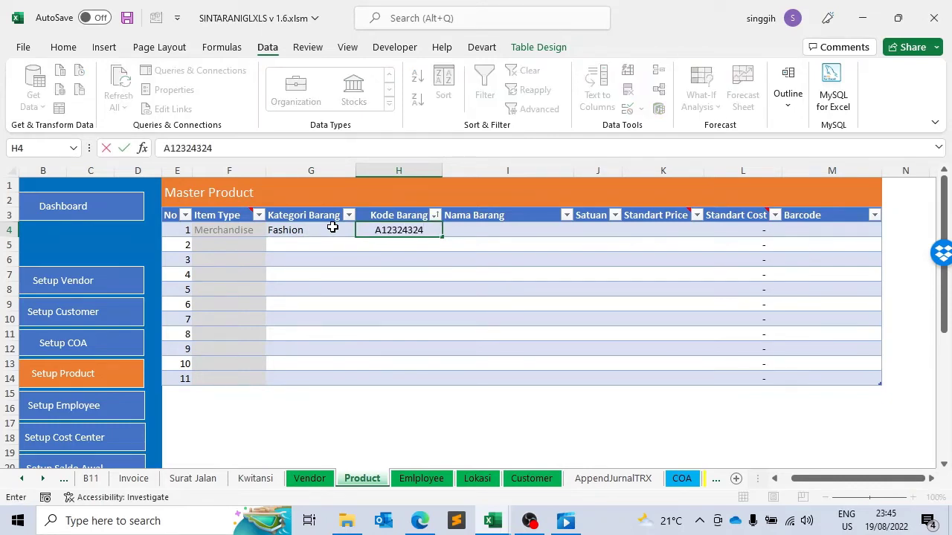
pyautogui.click(482, 233)
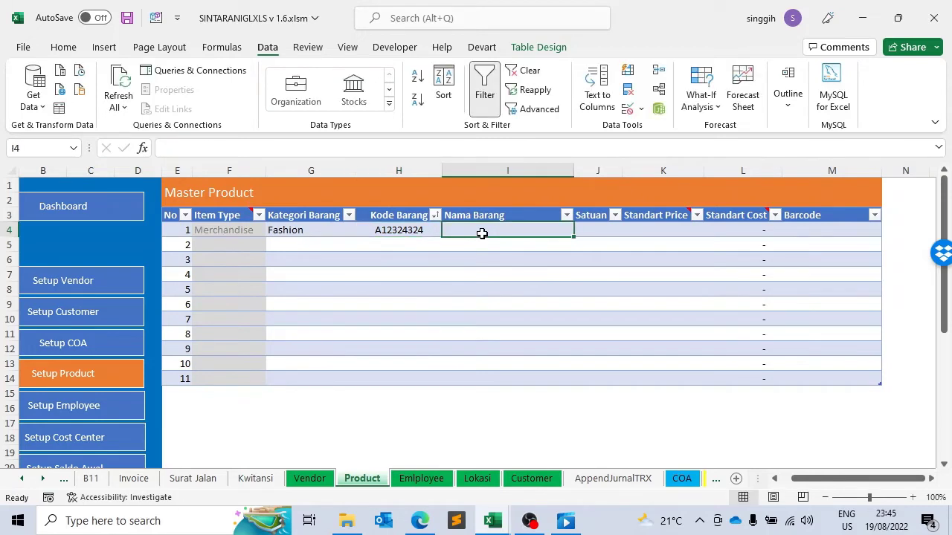
pyautogui.write('patu')
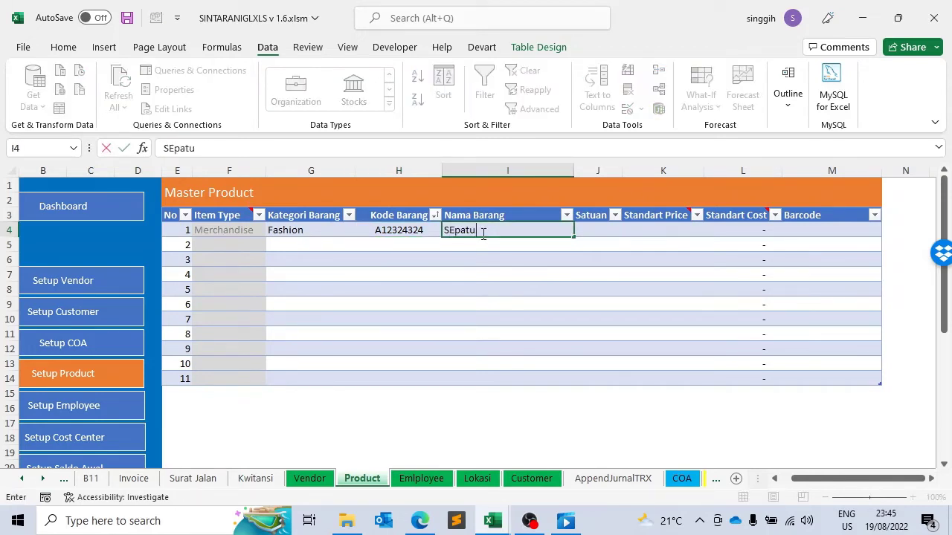
pyautogui.press('Tab')
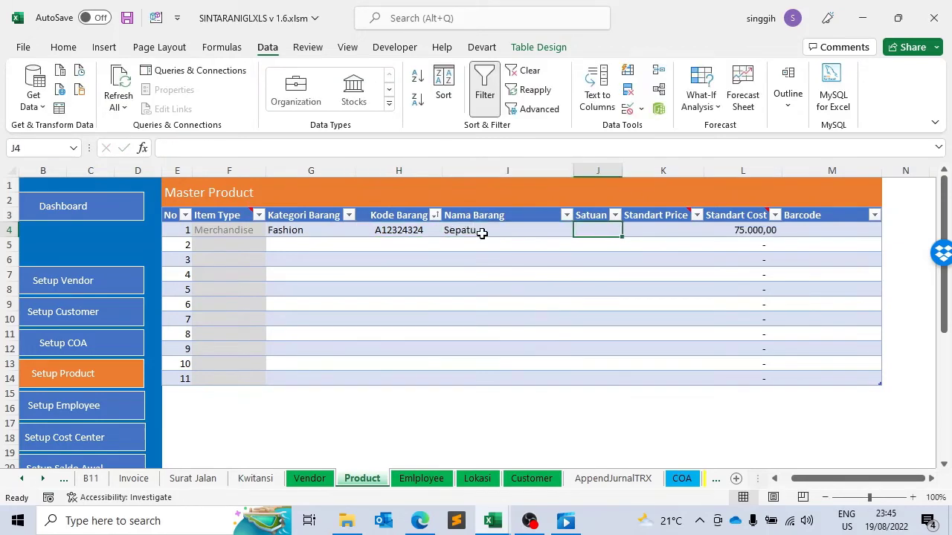
pyautogui.write('Pcs')
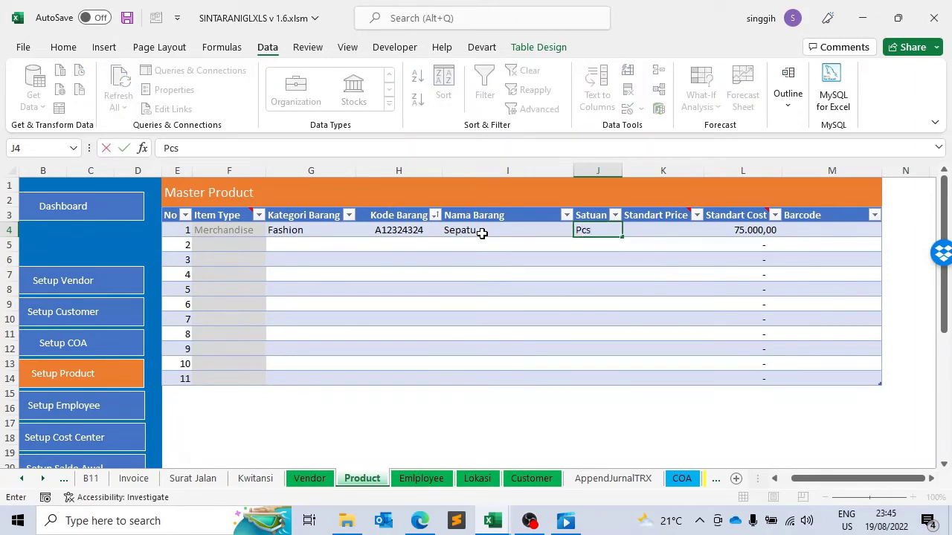
pyautogui.press('Tab')
# Step: Review the Sepatu row's fields, including item type, category, code, name and unit
pyautogui.press('Tab')
pyautogui.hotkey('shift', 'Tab')
pyautogui.hotkey('shift', 'Tab')
pyautogui.hotkey('shift', 'Tab')
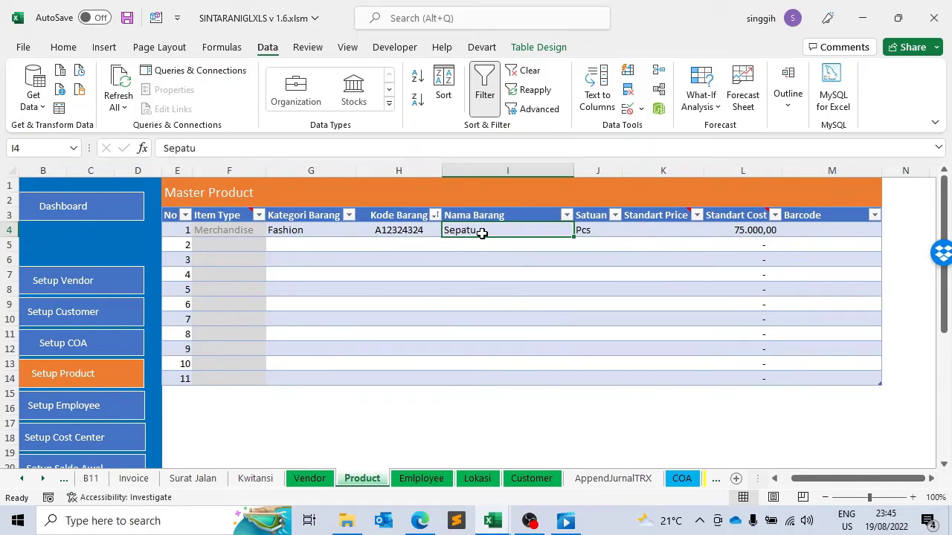
pyautogui.hotkey('shift', 'Tab')
pyautogui.hotkey('shift', 'Tab')
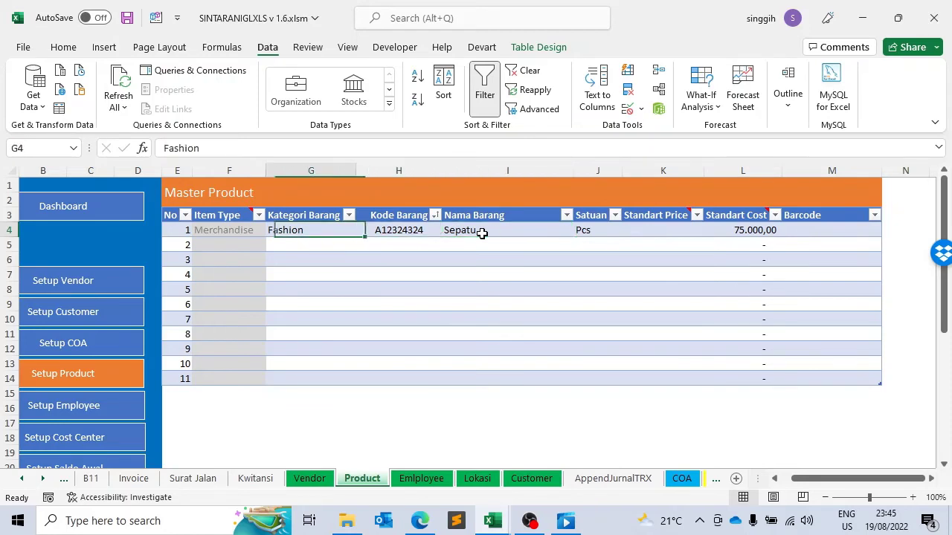
pyautogui.hotkey('shift', 'Tab')
pyautogui.hotkey('shift', 'Tab')
pyautogui.press('Tab')
pyautogui.press('Tab')
pyautogui.press('Tab')
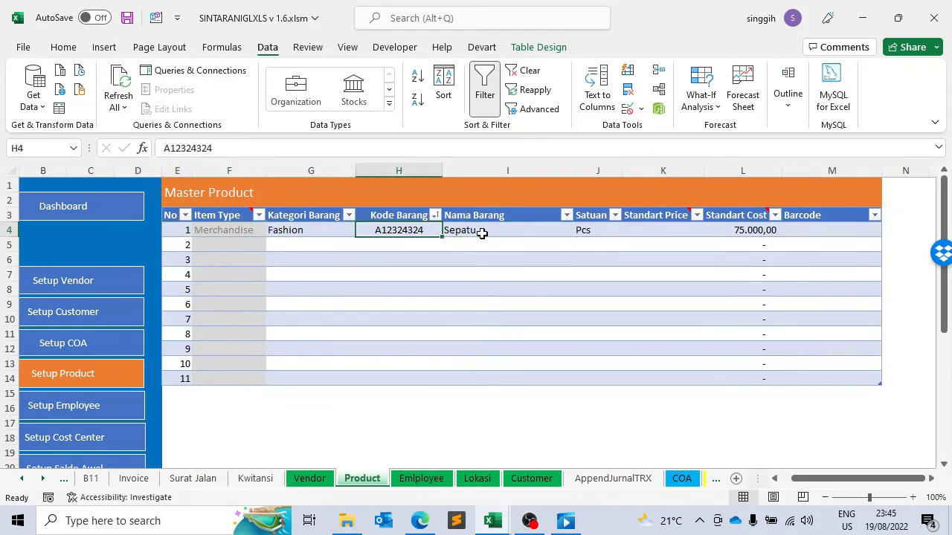
pyautogui.press('Tab')
# Step: Extend the product table by two rows, numbering them 12 and 13 directly below its last row
pyautogui.hotkey('shift', 'Tab')
pyautogui.hotkey('shift', 'Tab')
pyautogui.hotkey('shift', 'Tab')
pyautogui.hotkey('shift', 'Tab')
pyautogui.press('Return')
pyautogui.press('Down')
pyautogui.press('Down')
pyautogui.press('Down')
pyautogui.press('Down')
pyautogui.press('Down')
pyautogui.press('Down')
pyautogui.press('Down')
pyautogui.press('Down')
pyautogui.press('Down')
pyautogui.press('Down')
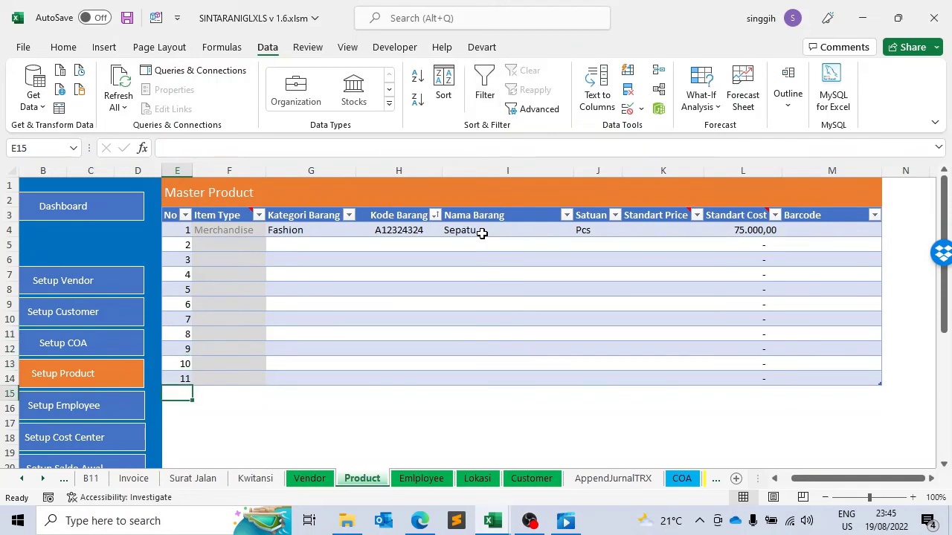
pyautogui.write('12')
pyautogui.press('Return')
pyautogui.write('13')
pyautogui.press('Return')
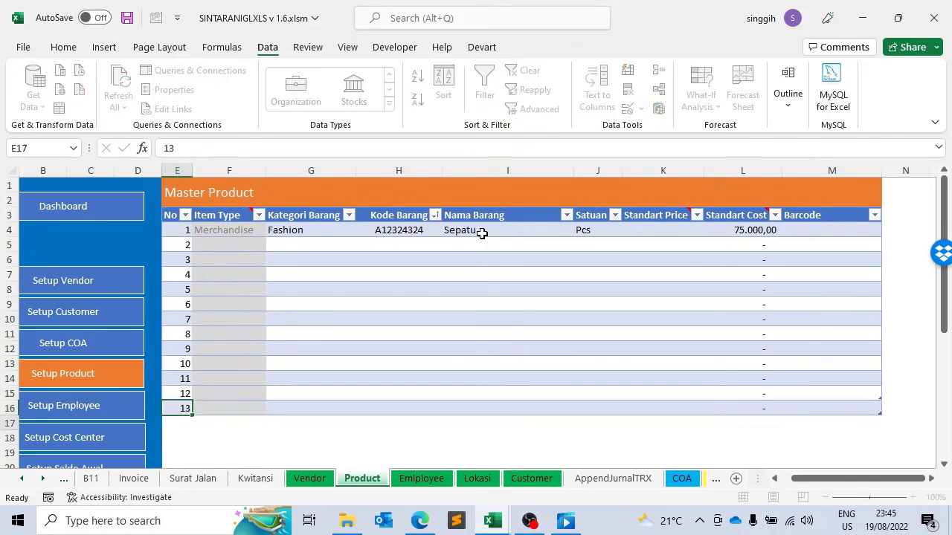
pyautogui.press('Up')
pyautogui.press('Right')
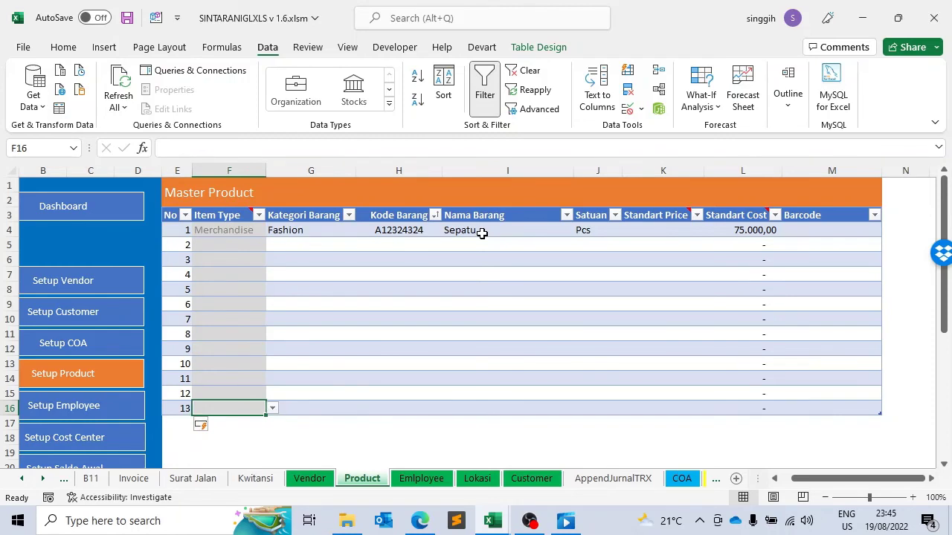
pyautogui.press('Left')
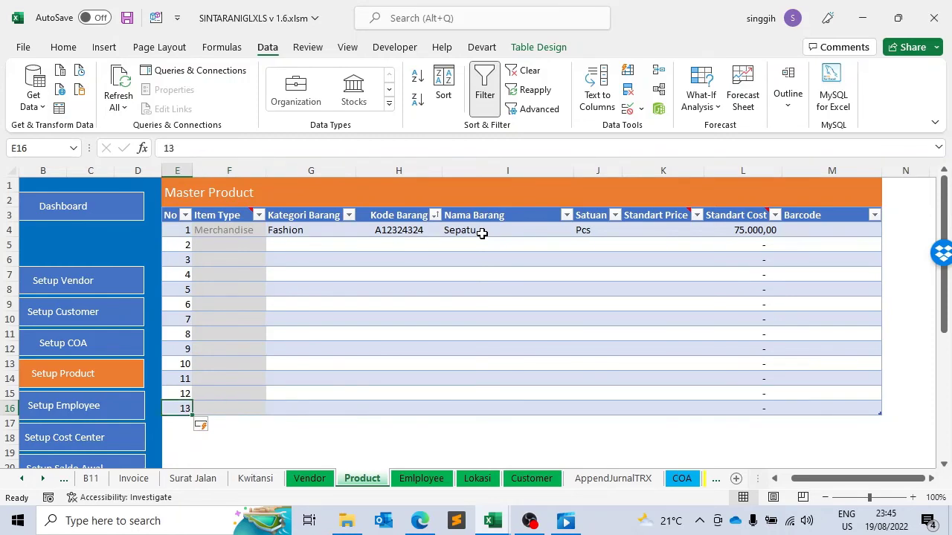